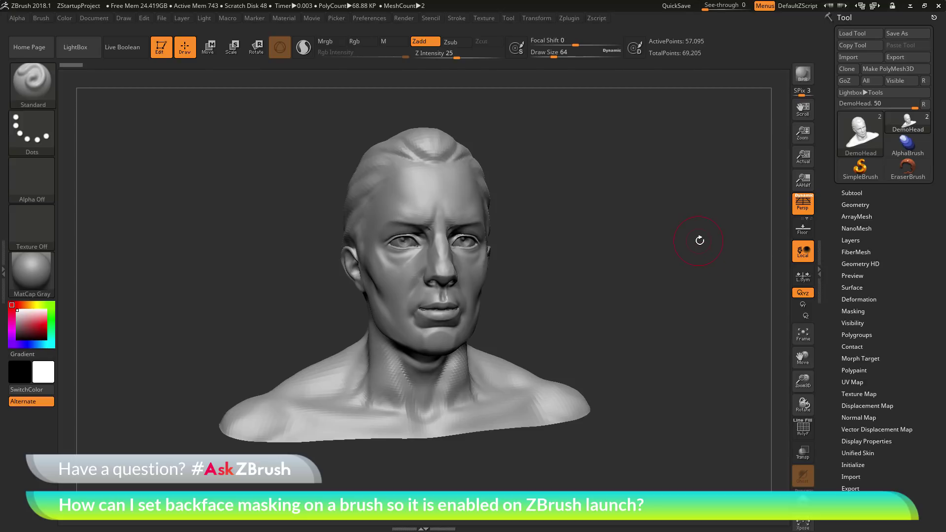
Switch the current brush to ClayBuildup
{"action": "left_click_drag", "start_coordinate": [699, 240], "coordinate": [664, 261]}
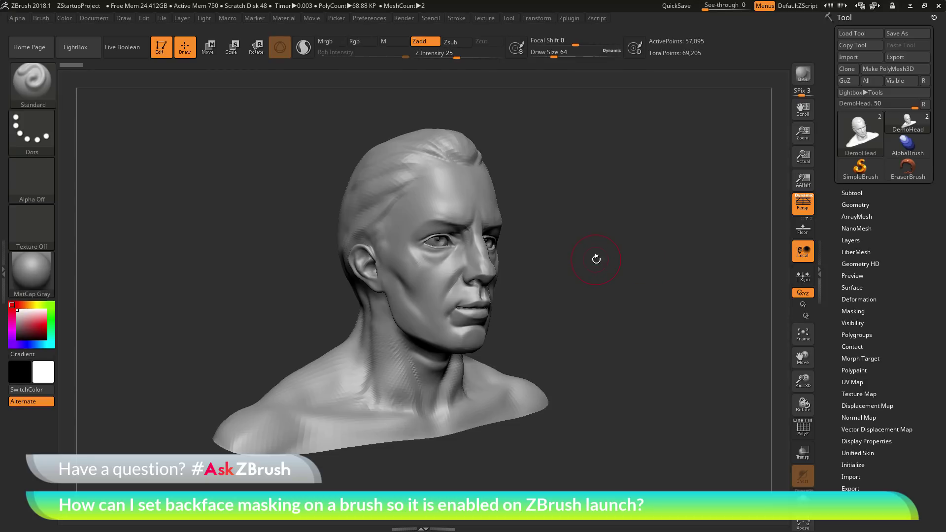
{"action": "left_click", "coordinate": [35, 92]}
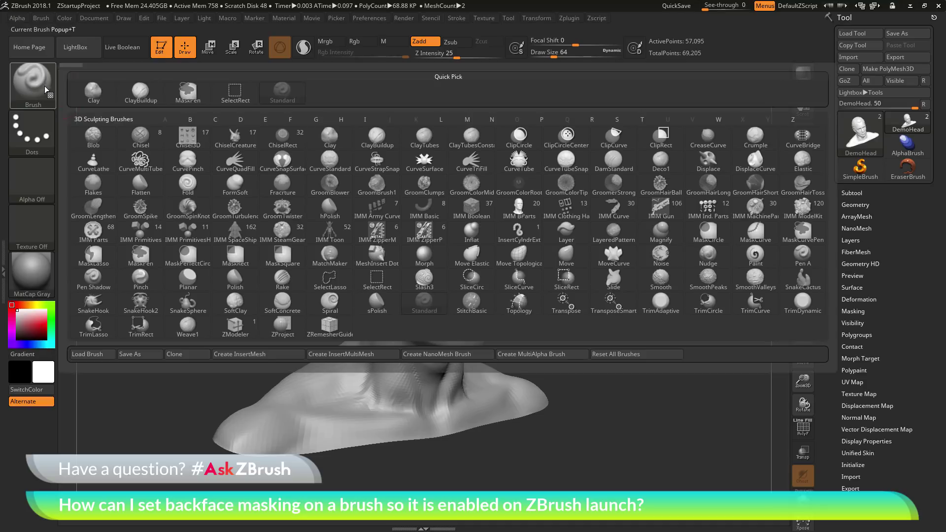
{"action": "left_click", "coordinate": [141, 95]}
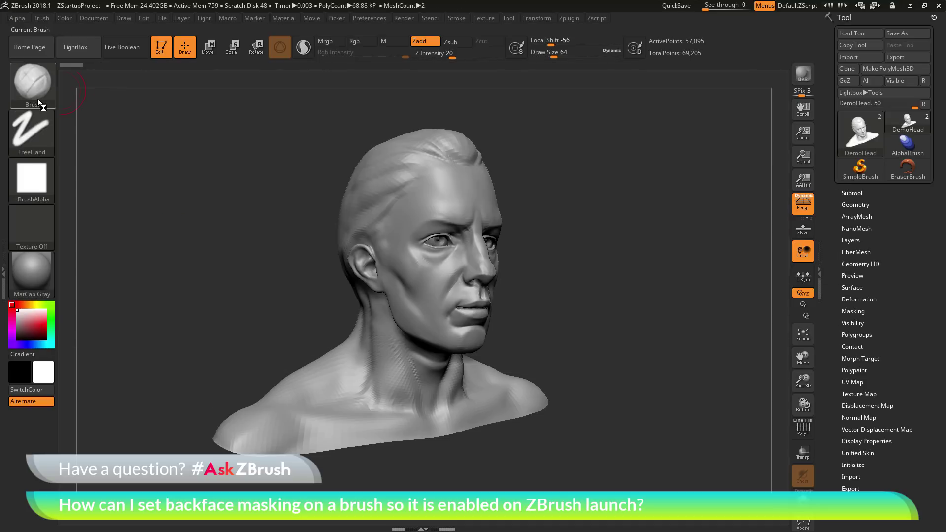
Expand the Brush palette's Auto Masking options to reveal BackfaceMask
{"action": "left_click", "coordinate": [44, 19]}
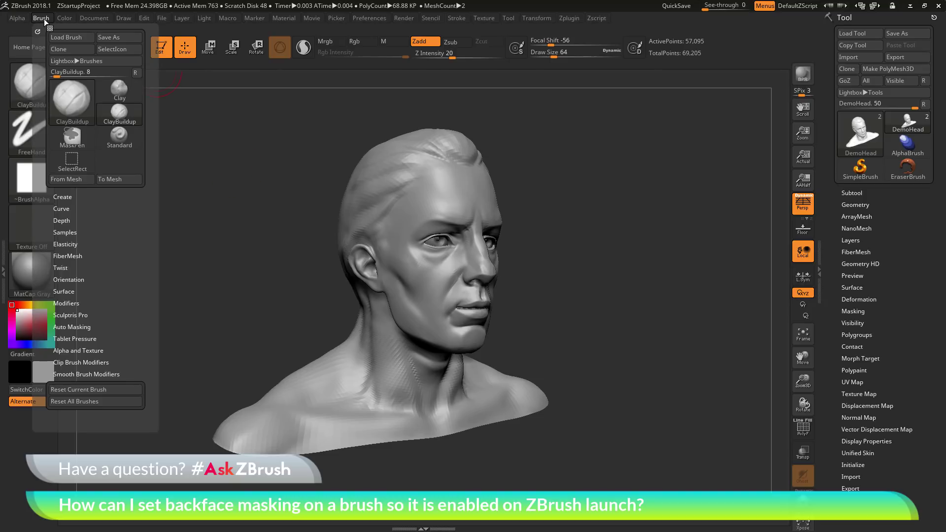
{"action": "scroll", "coordinate": [108, 206], "scroll_direction": "down", "scroll_amount": 3}
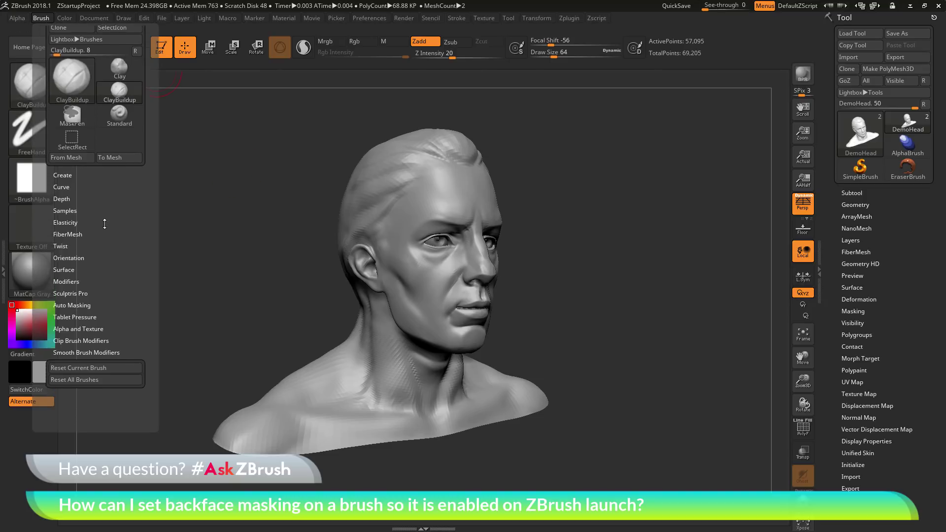
{"action": "left_click", "coordinate": [75, 262]}
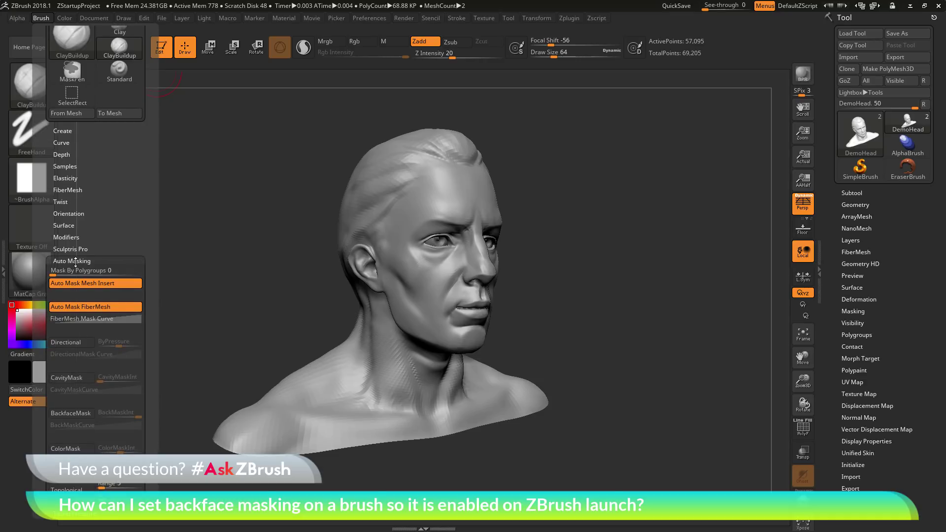
{"action": "scroll", "coordinate": [126, 244], "scroll_direction": "down", "scroll_amount": 3}
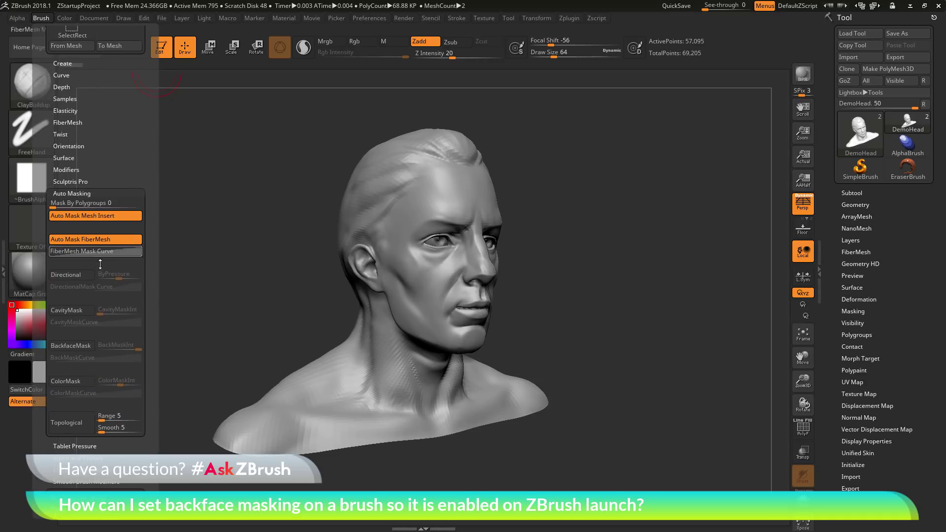
Enable BackfaceMask on ClayBuildup with BackMaskInt 10, then return to the Brush palette's top
{"action": "left_click", "coordinate": [72, 345]}
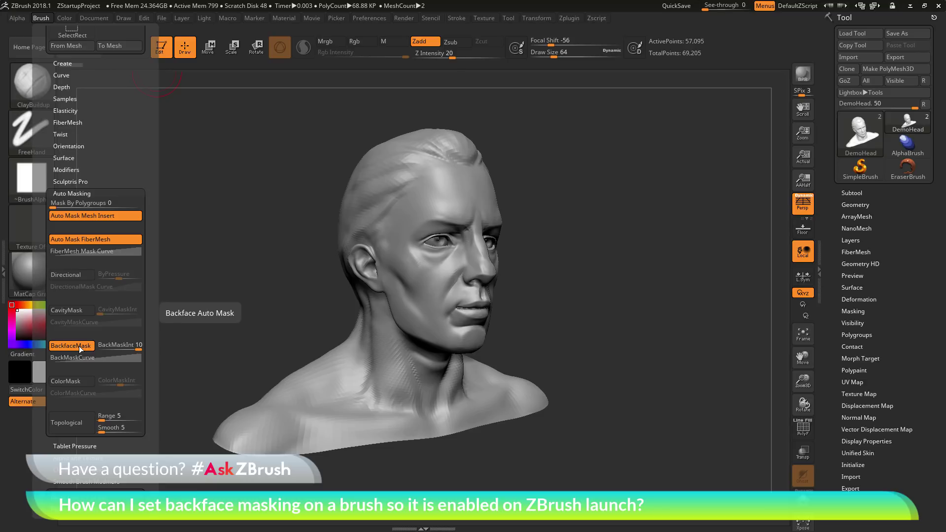
{"action": "mouse_move", "coordinate": [118, 145]}
{"action": "left_mouse_down"}
{"action": "mouse_move", "coordinate": [121, 197]}
{"action": "mouse_move", "coordinate": [125, 122]}
{"action": "left_mouse_up"}
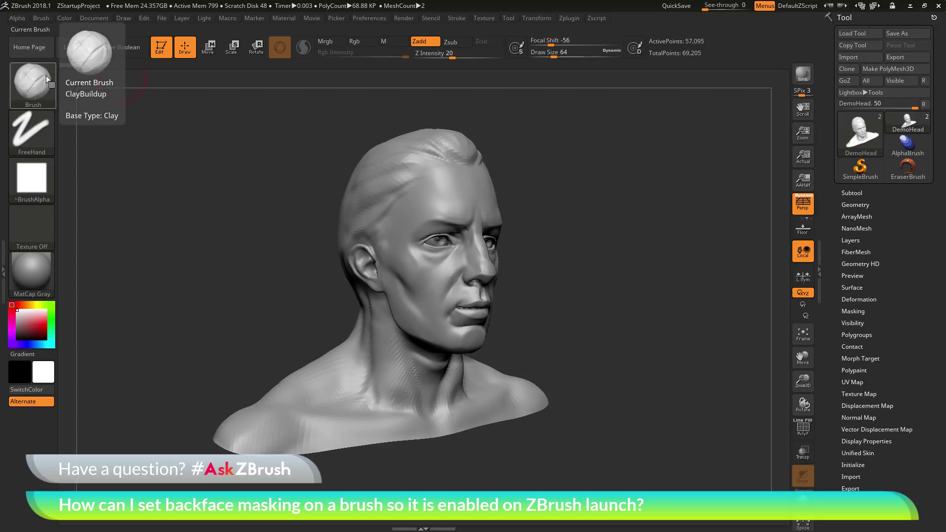
{"action": "left_click", "coordinate": [41, 19]}
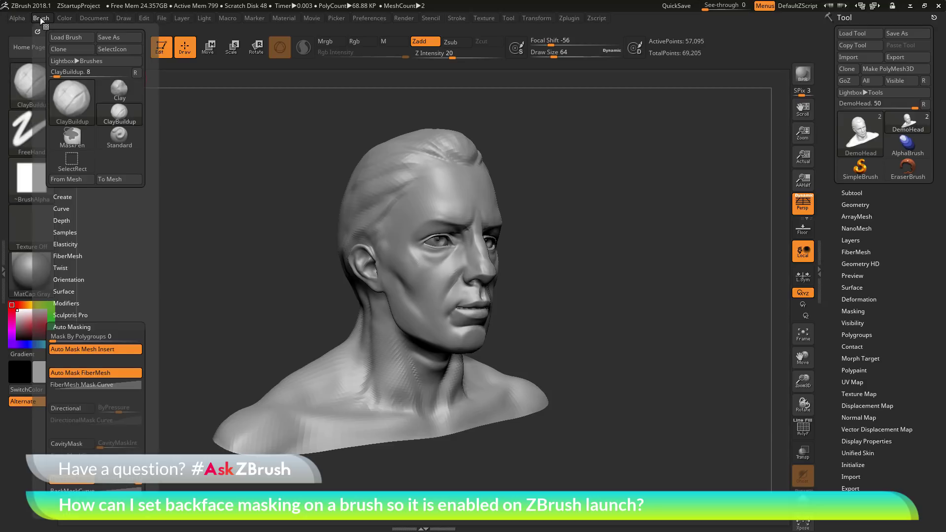
{"action": "scroll", "coordinate": [101, 160], "scroll_direction": "down", "scroll_amount": 5}
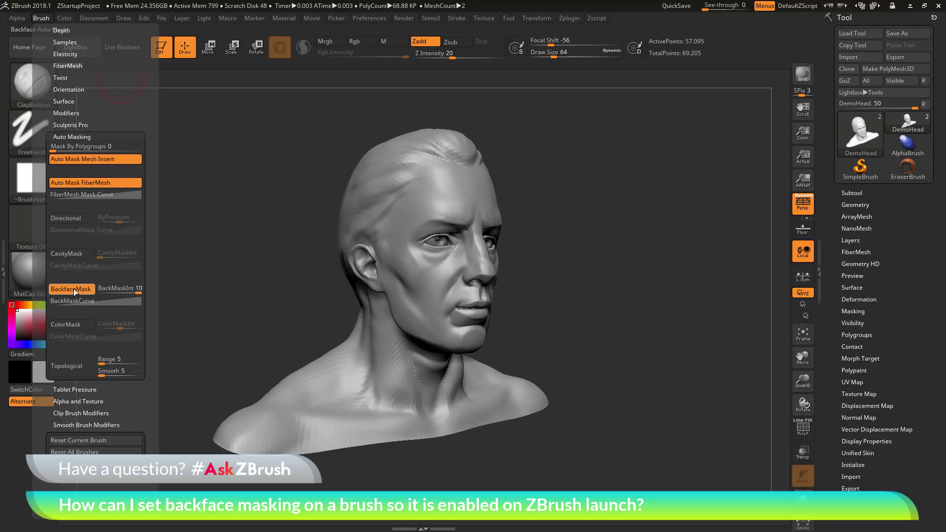
{"action": "left_click_drag", "start_coordinate": [121, 97], "coordinate": [117, 234]}
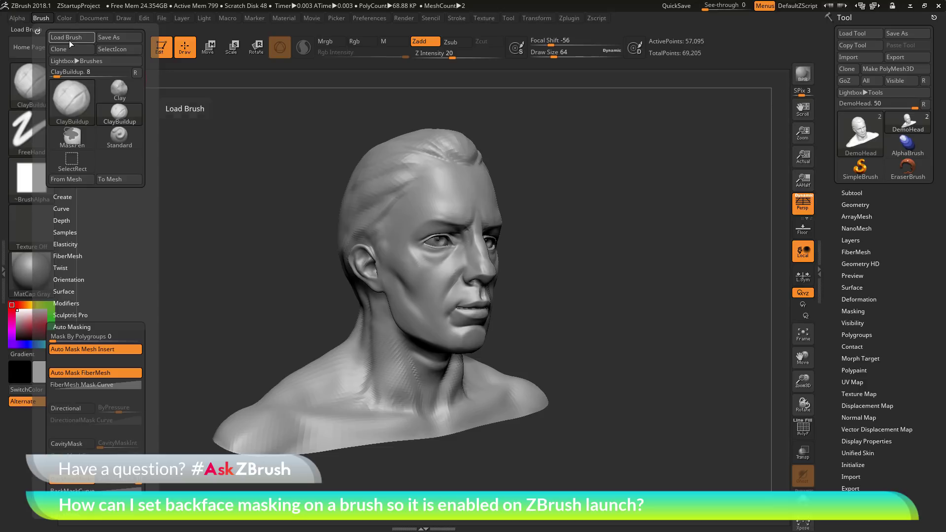
Start a brush Save As and pick ClayBuildup.zbp in ZData\BrushPresets as the file name
{"action": "left_click", "coordinate": [127, 37]}
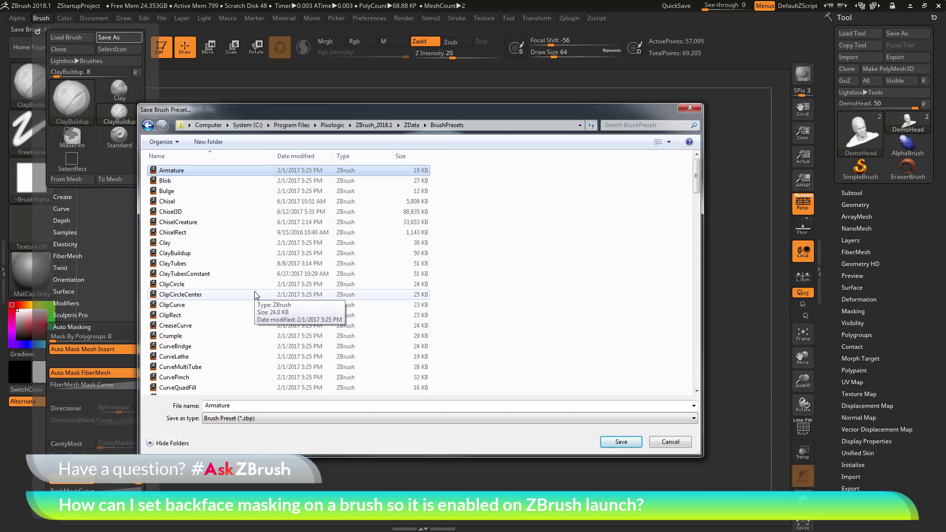
{"action": "left_click", "coordinate": [196, 285]}
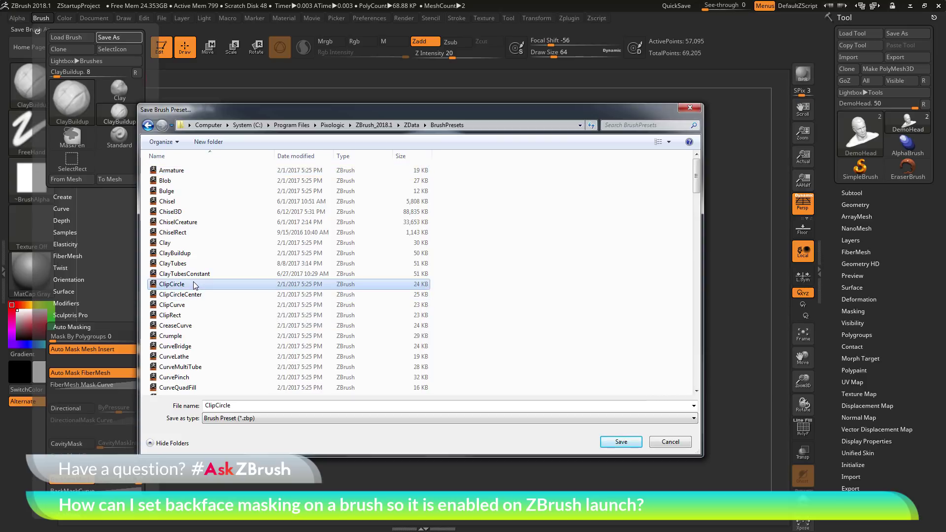
{"action": "left_click", "coordinate": [187, 254]}
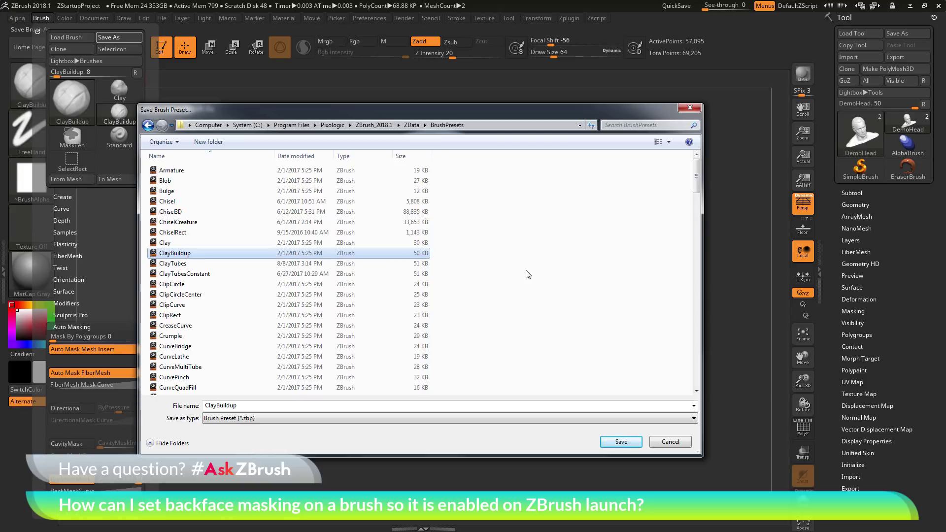
Save the ClayBuildup preset into ZBrush_2018.1's ZStartup\BrushPresets folder instead
{"action": "left_click", "coordinate": [381, 126]}
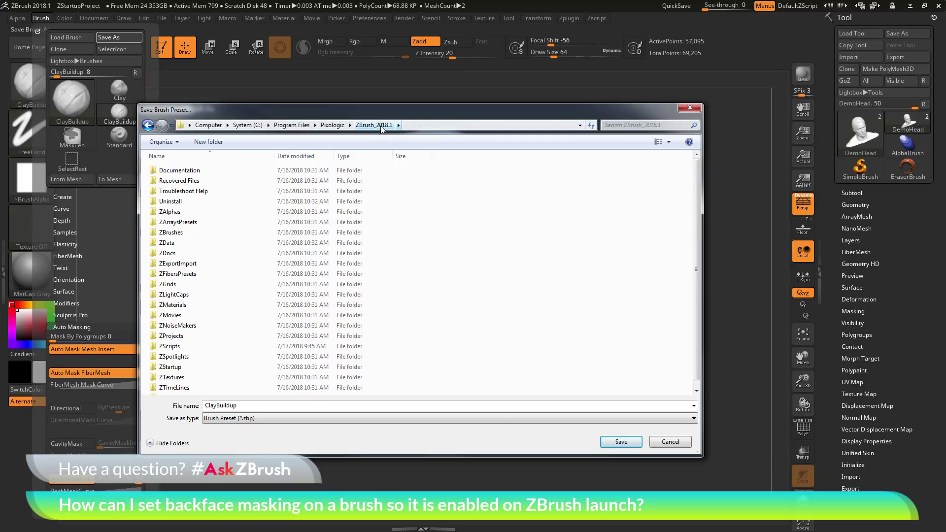
{"action": "double_click", "coordinate": [181, 369]}
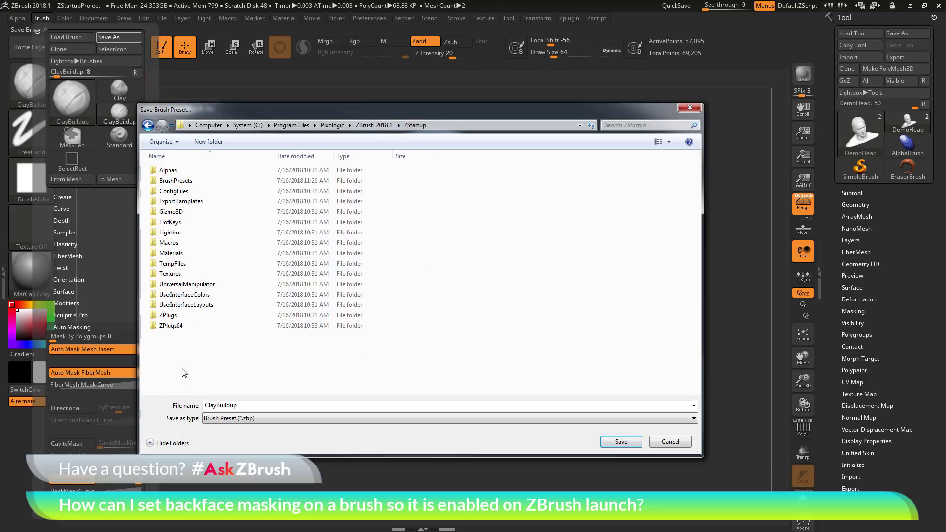
{"action": "double_click", "coordinate": [174, 181]}
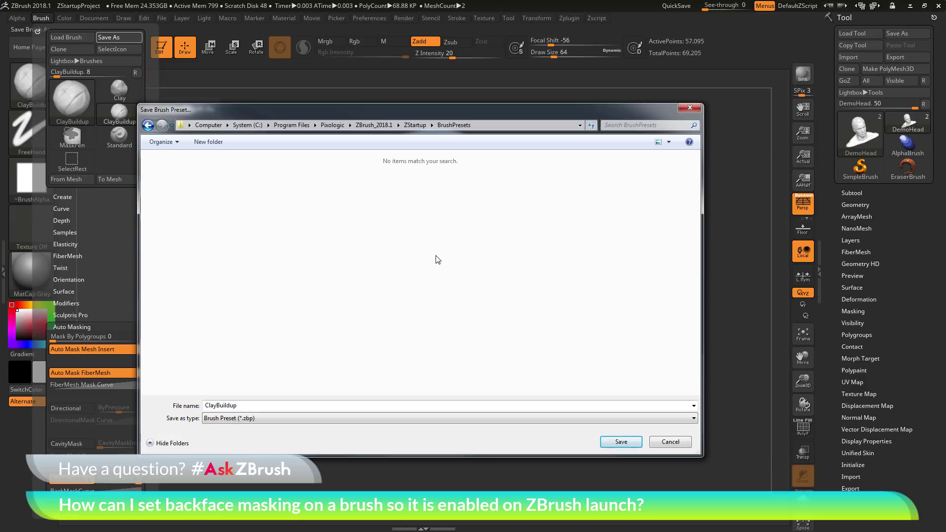
{"action": "left_click", "coordinate": [621, 442]}
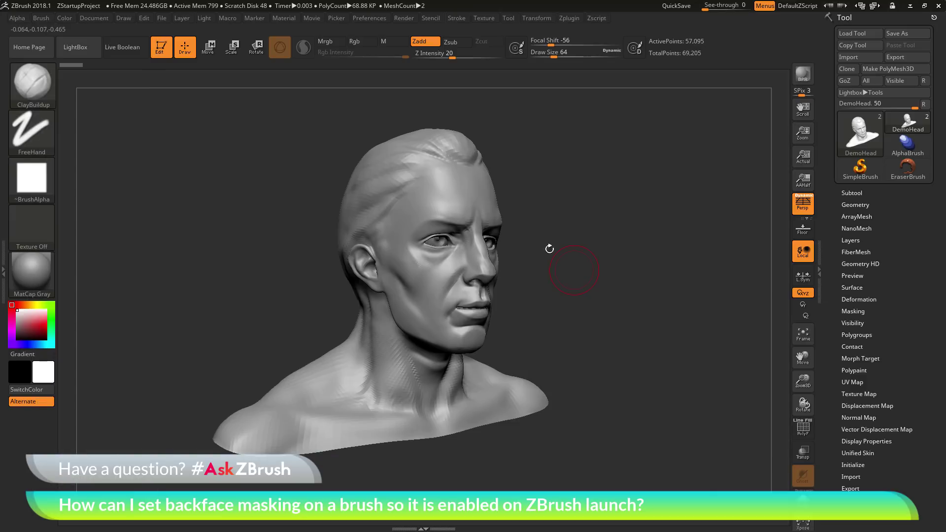
Switch to the Standard brush and turn on its BackfaceMask under Auto Masking
{"action": "left_click", "coordinate": [42, 17]}
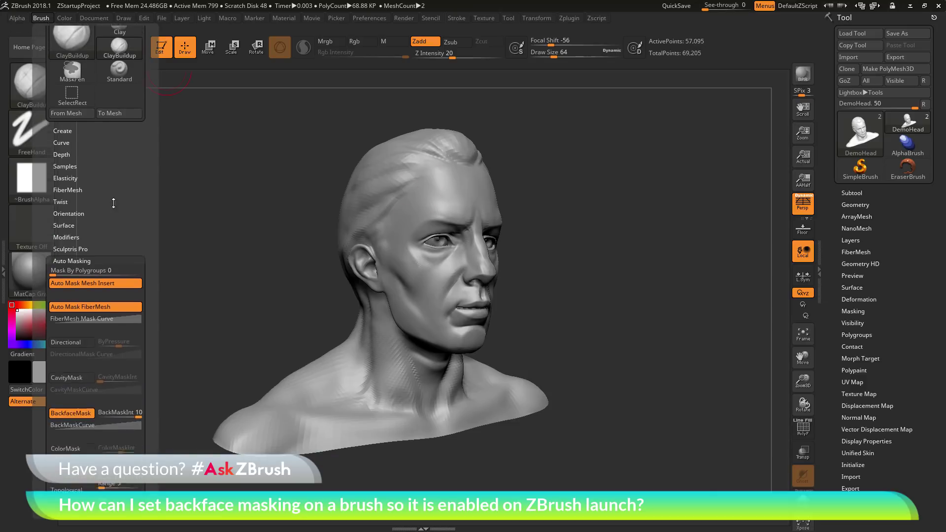
{"action": "left_click", "coordinate": [74, 380]}
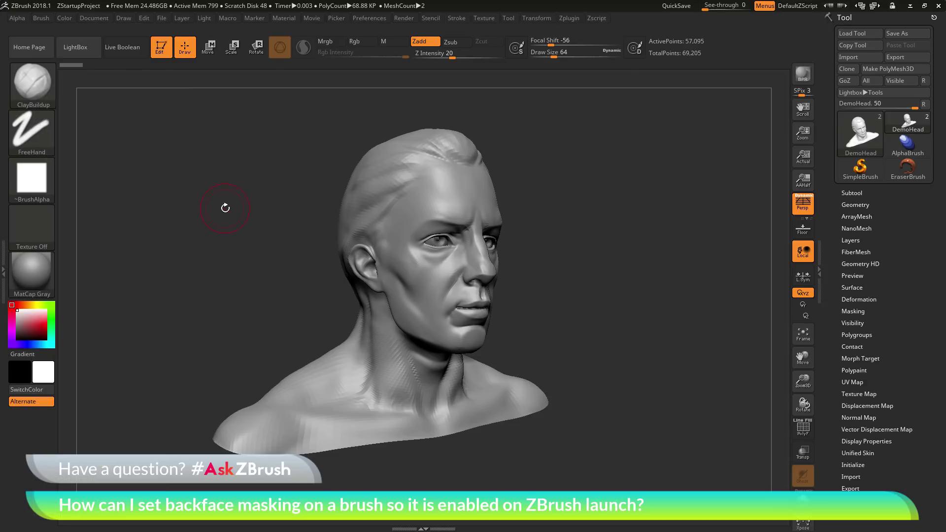
{"action": "left_click", "coordinate": [33, 96]}
{"action": "left_click", "coordinate": [296, 98]}
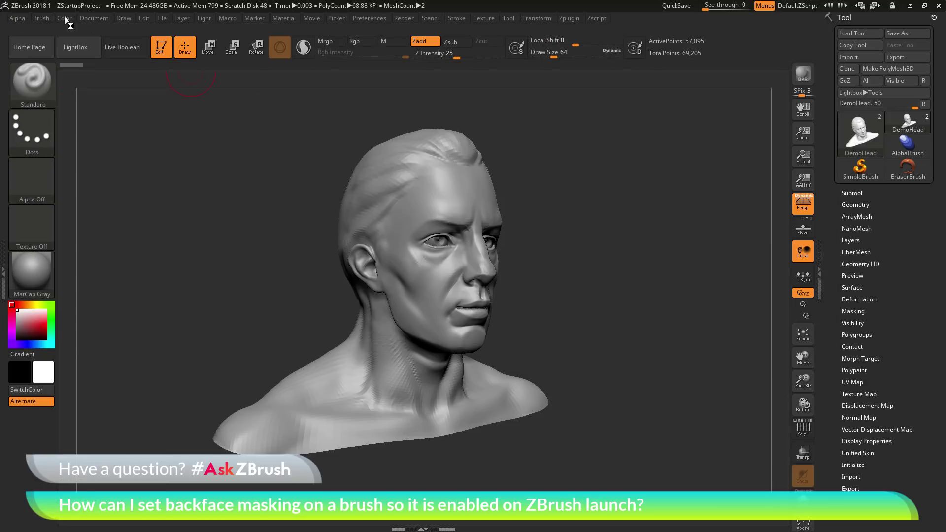
{"action": "left_click", "coordinate": [42, 17]}
{"action": "scroll", "coordinate": [79, 252], "scroll_direction": "down", "scroll_amount": 3}
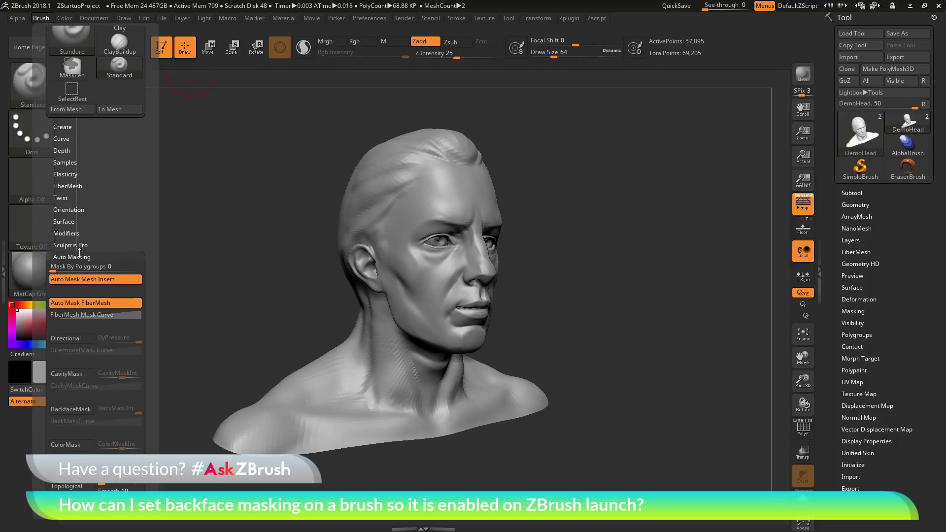
{"action": "scroll", "coordinate": [107, 243], "scroll_direction": "down", "scroll_amount": 2}
{"action": "left_click", "coordinate": [71, 376]}
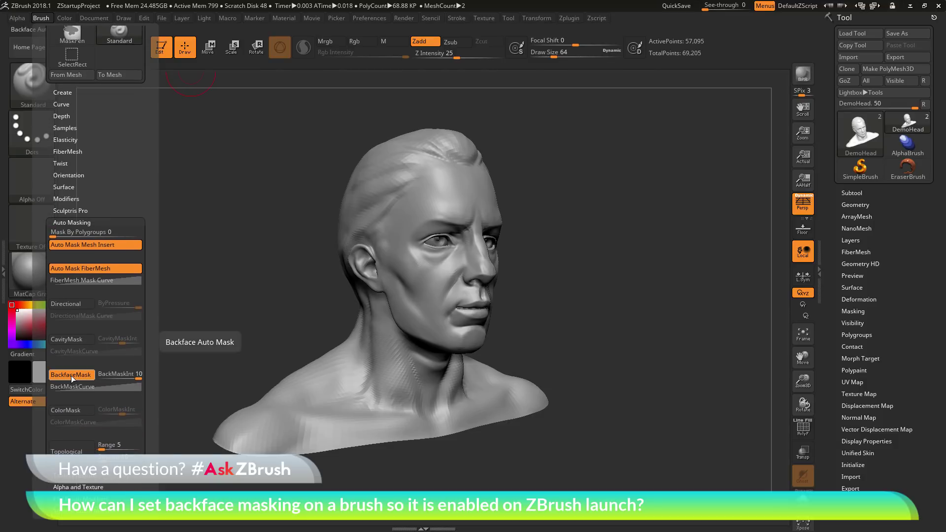
{"action": "scroll", "coordinate": [119, 256], "scroll_direction": "up", "scroll_amount": 4}
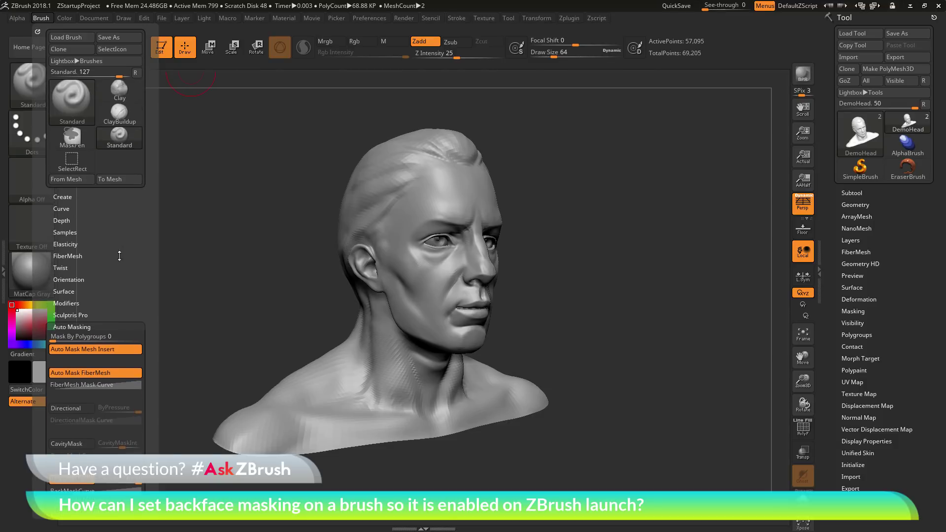
Start saving the Standard brush and browse to the ZData\BrushPresets folder
{"action": "left_click", "coordinate": [114, 37]}
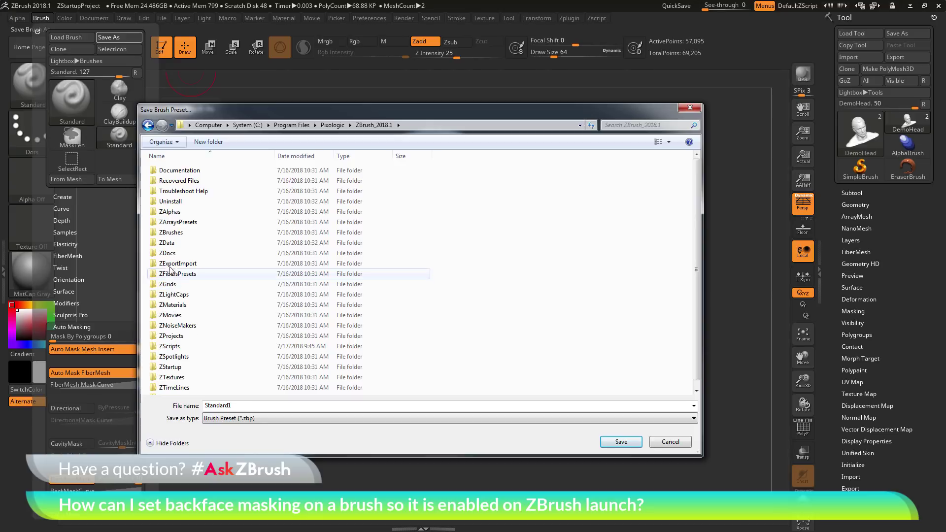
{"action": "left_click", "coordinate": [182, 245]}
{"action": "left_click", "coordinate": [182, 369]}
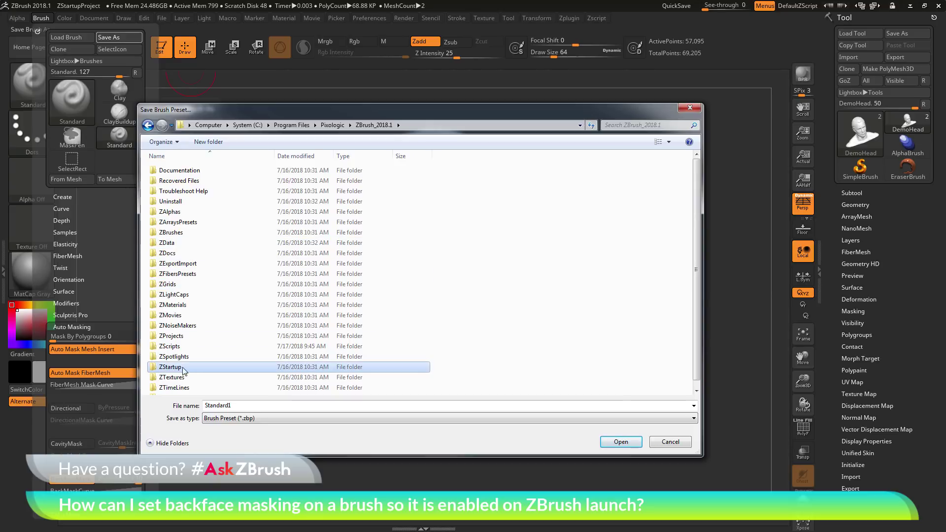
{"action": "double_click", "coordinate": [193, 244]}
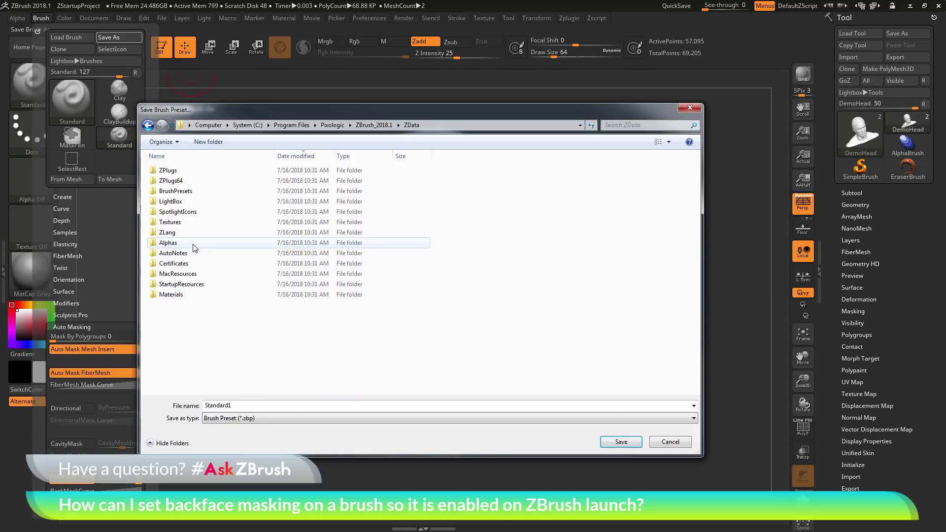
{"action": "double_click", "coordinate": [189, 192]}
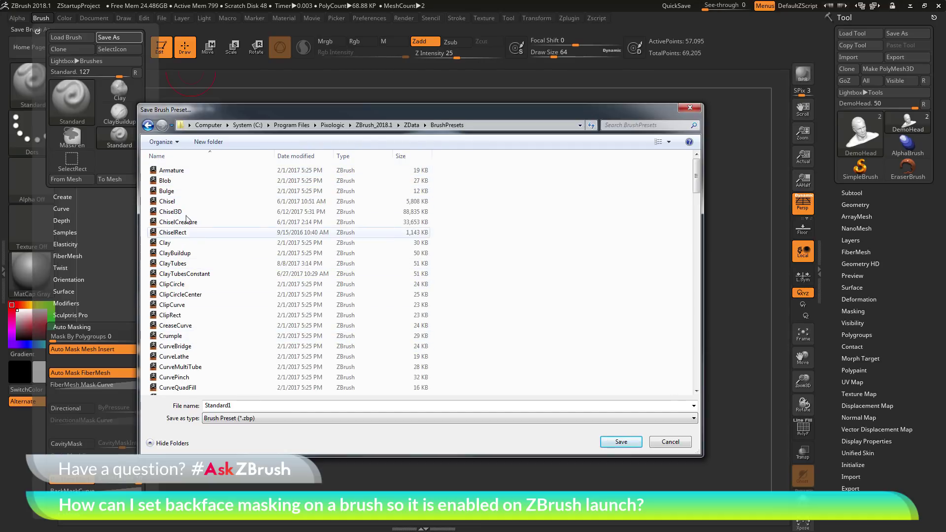
Select the existing Standard preset, then cancel the save without writing it
{"action": "left_click", "coordinate": [195, 285]}
{"action": "scroll", "coordinate": [206, 310], "scroll_direction": "down", "scroll_amount": 6}
{"action": "scroll", "coordinate": [206, 310], "scroll_direction": "down", "scroll_amount": 15}
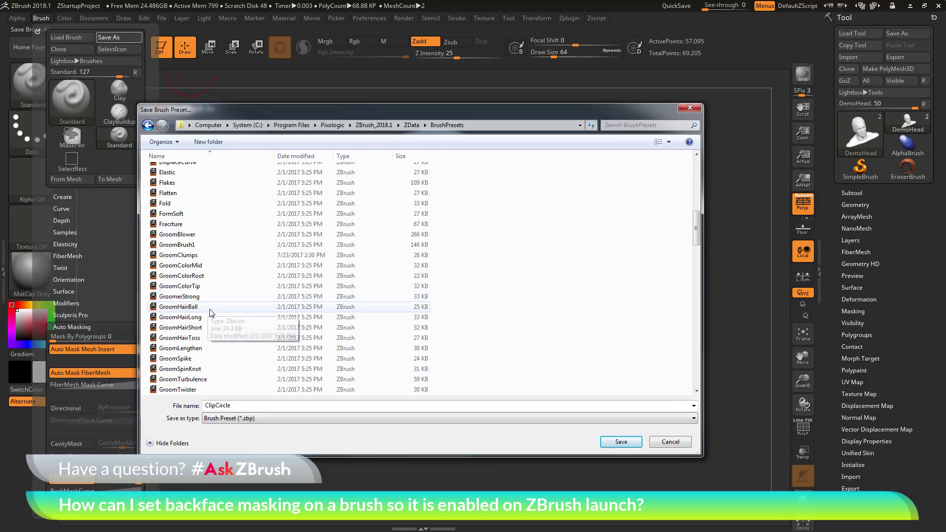
{"action": "scroll", "coordinate": [211, 313], "scroll_direction": "down", "scroll_amount": 8}
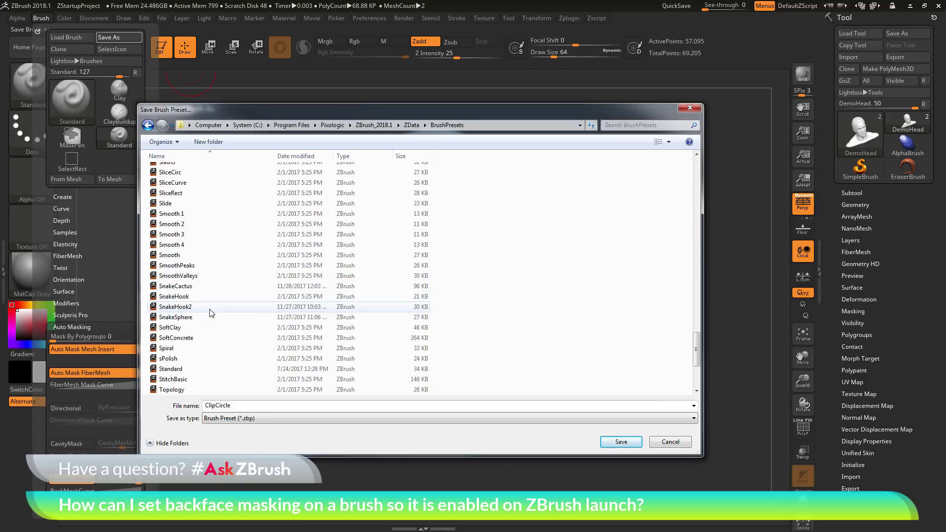
{"action": "scroll", "coordinate": [211, 314], "scroll_direction": "up", "scroll_amount": 3}
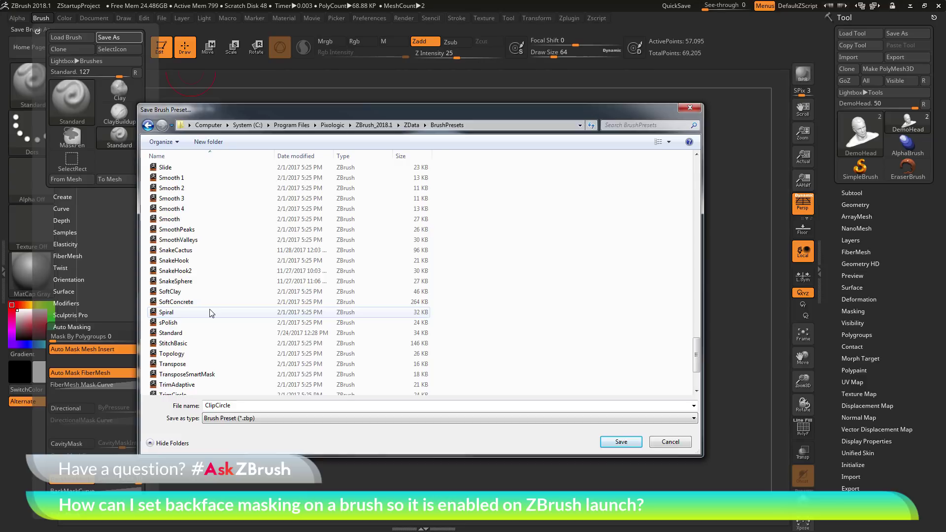
{"action": "left_click", "coordinate": [188, 333]}
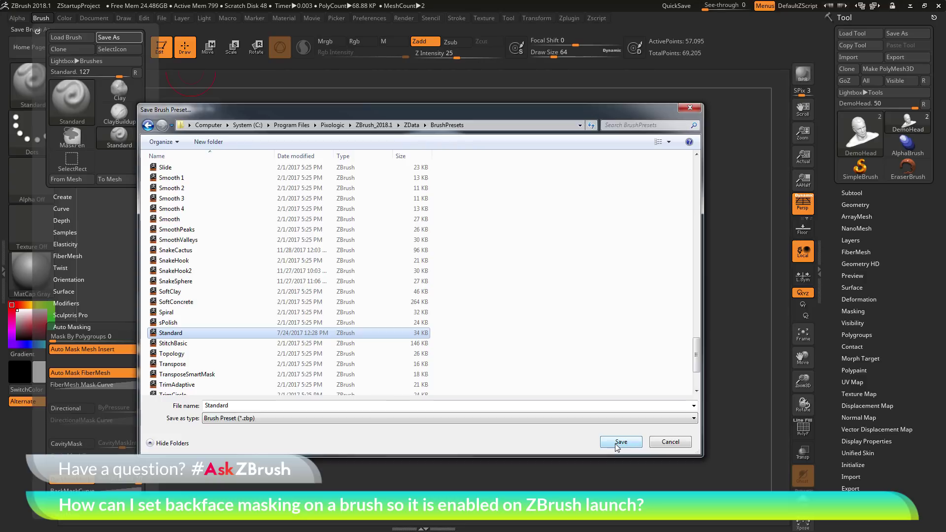
{"action": "left_click", "coordinate": [661, 440]}
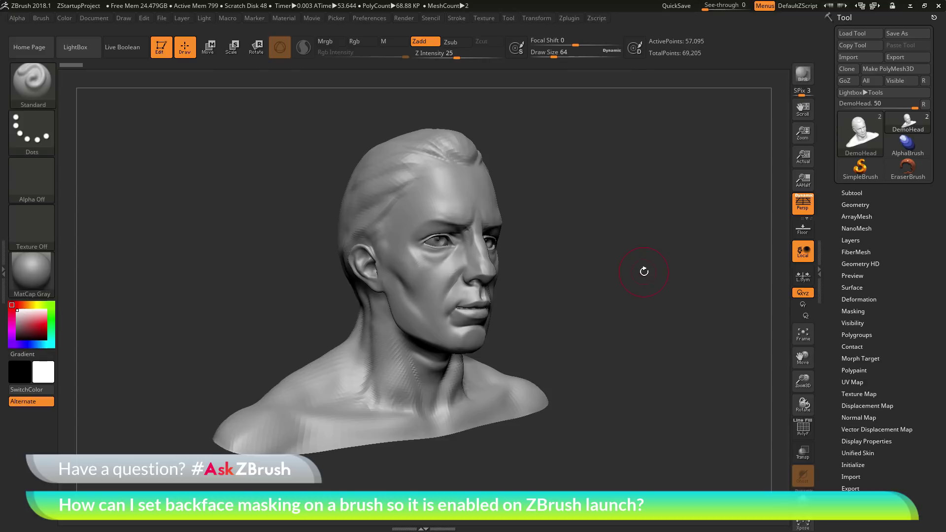
Rotate the DemoHead bust to a near-frontal view
{"action": "left_click_drag", "start_coordinate": [644, 272], "coordinate": [633, 274]}
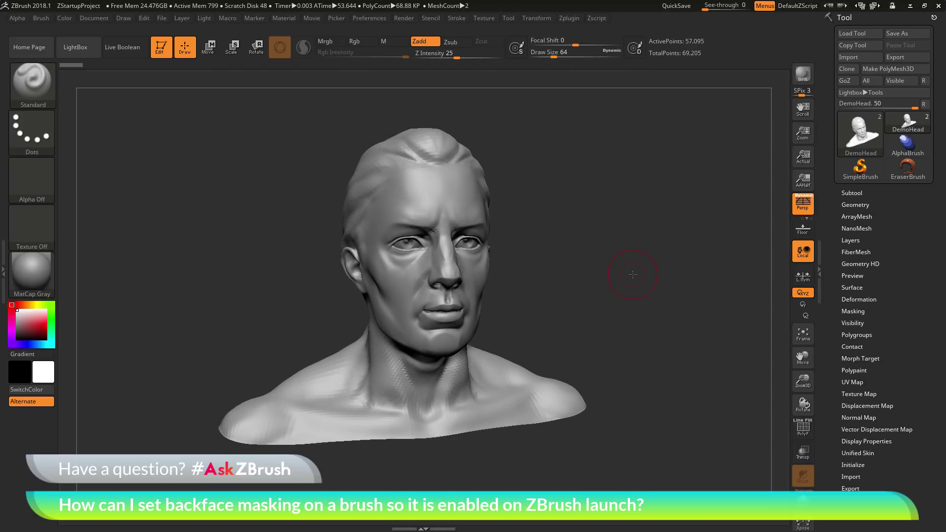